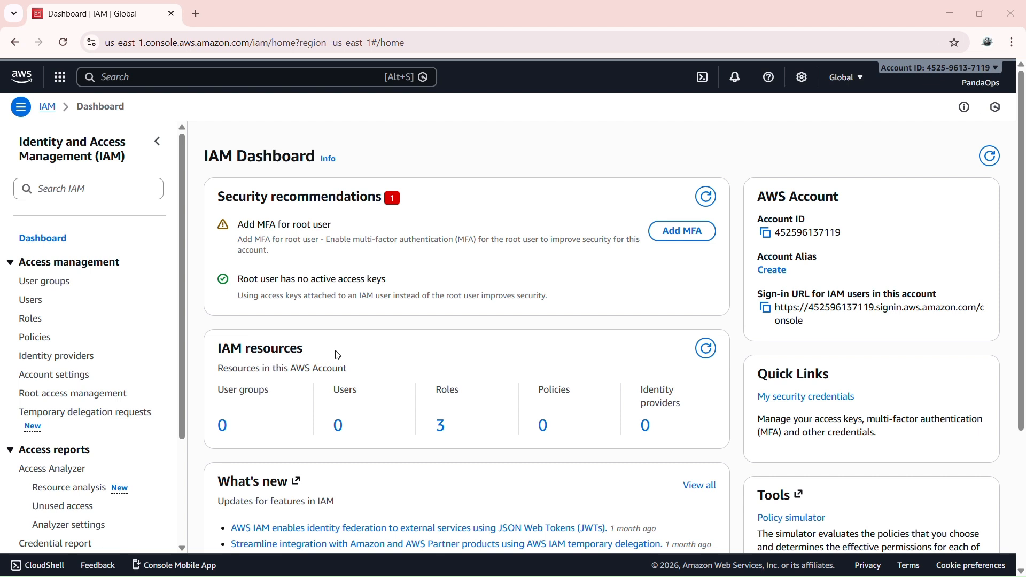
# Start a new IAM user named Panda with AWS Management Console access and an autogenerated password, and continue to its permissions.
pyautogui.click(340, 427)
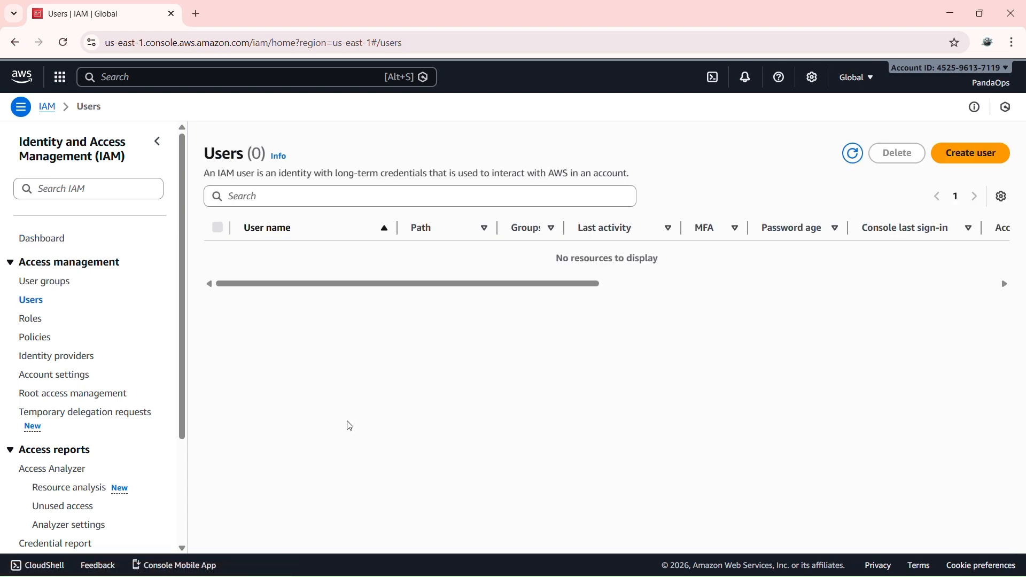
pyautogui.click(973, 155)
pyautogui.click(288, 246)
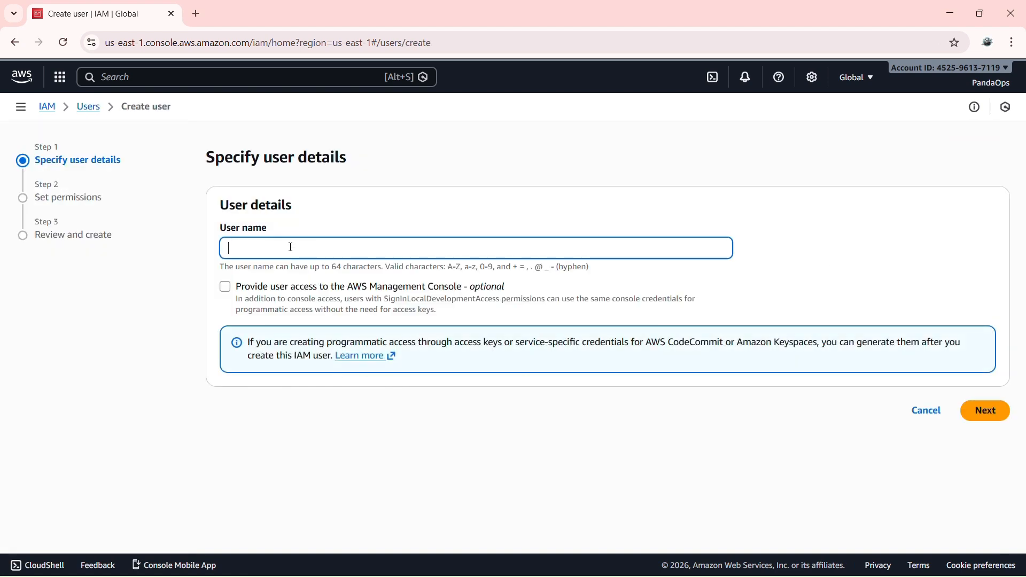
pyautogui.write('Panda')
pyautogui.click(225, 287)
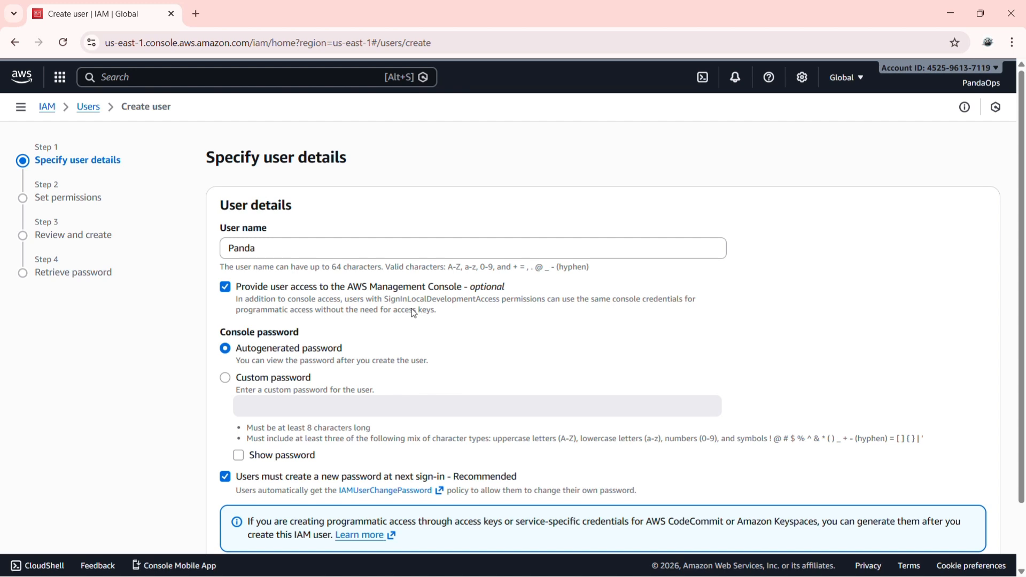
pyautogui.scroll(-1, 413, 312)
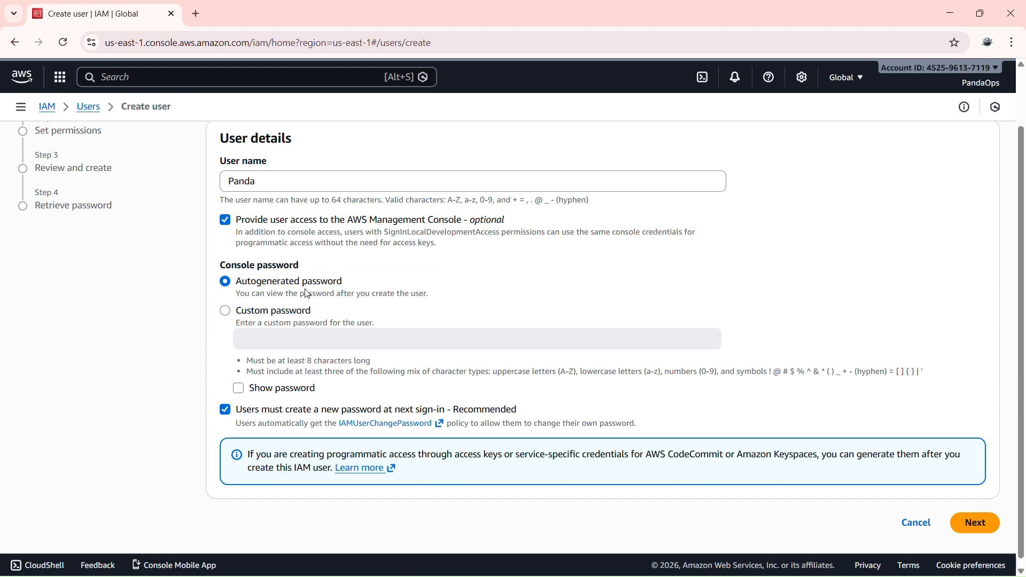
pyautogui.scroll(-1, 307, 294)
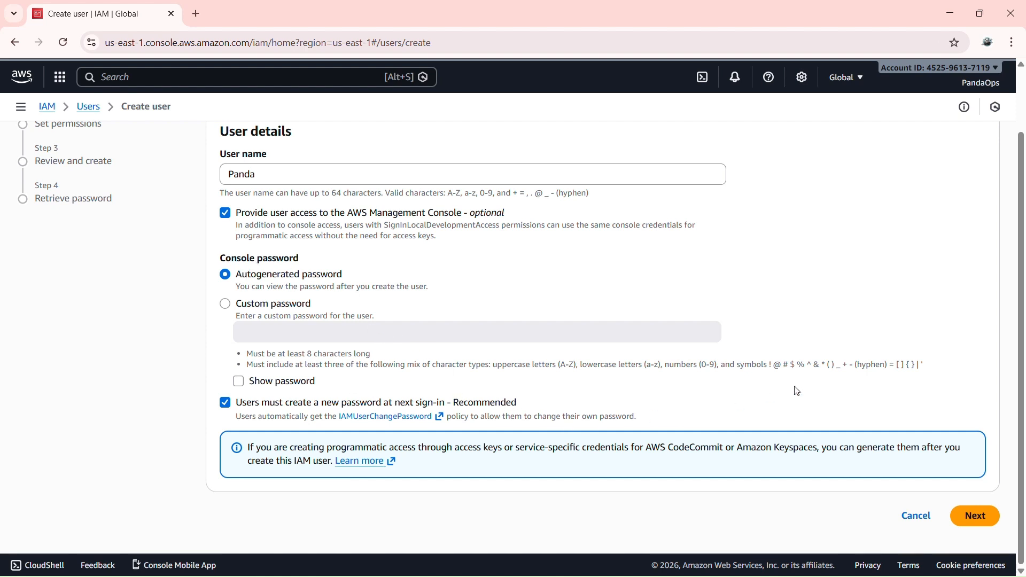
pyautogui.click(974, 516)
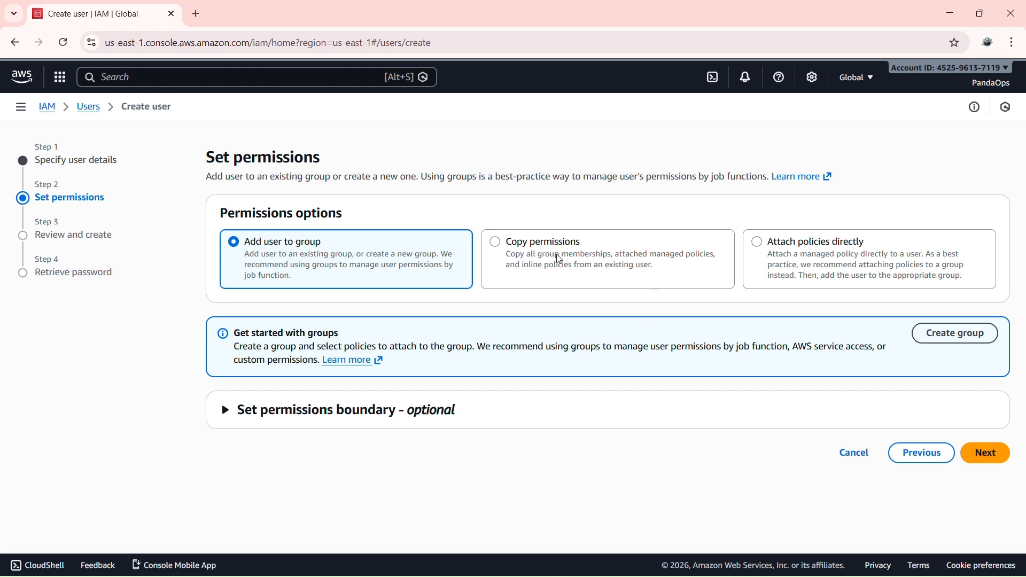
# Choose to attach policies directly to the user and select the AdministratorAccess policy.
pyautogui.click(537, 253)
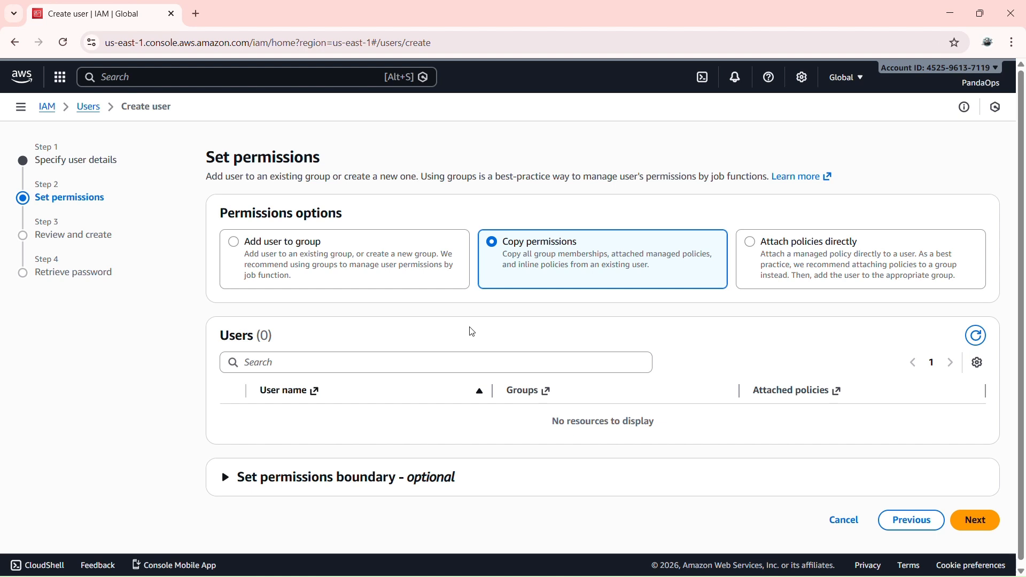
pyautogui.click(810, 242)
pyautogui.scroll(-1, 735, 412)
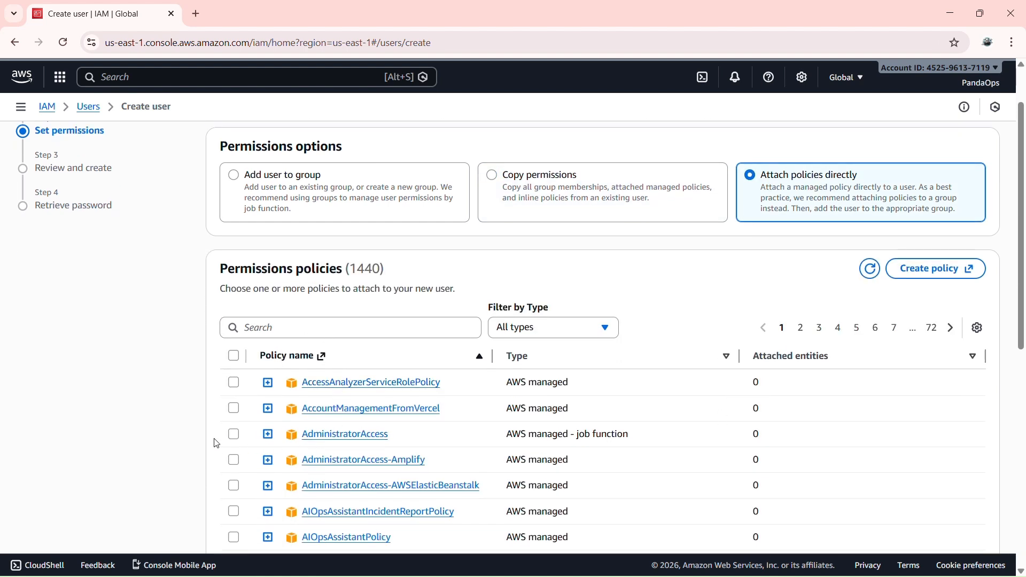
pyautogui.scroll(-1, 234, 439)
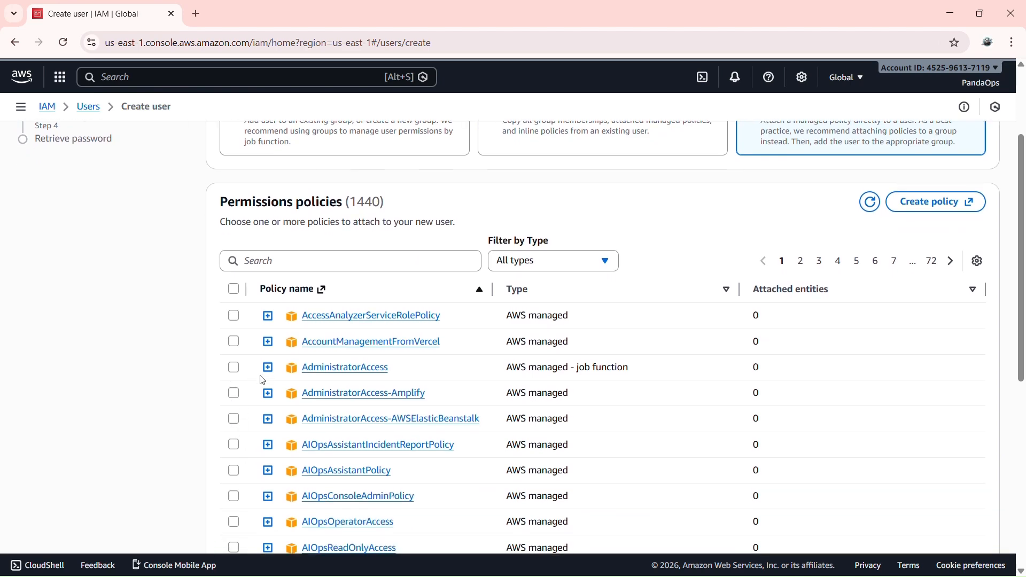
pyautogui.click(235, 368)
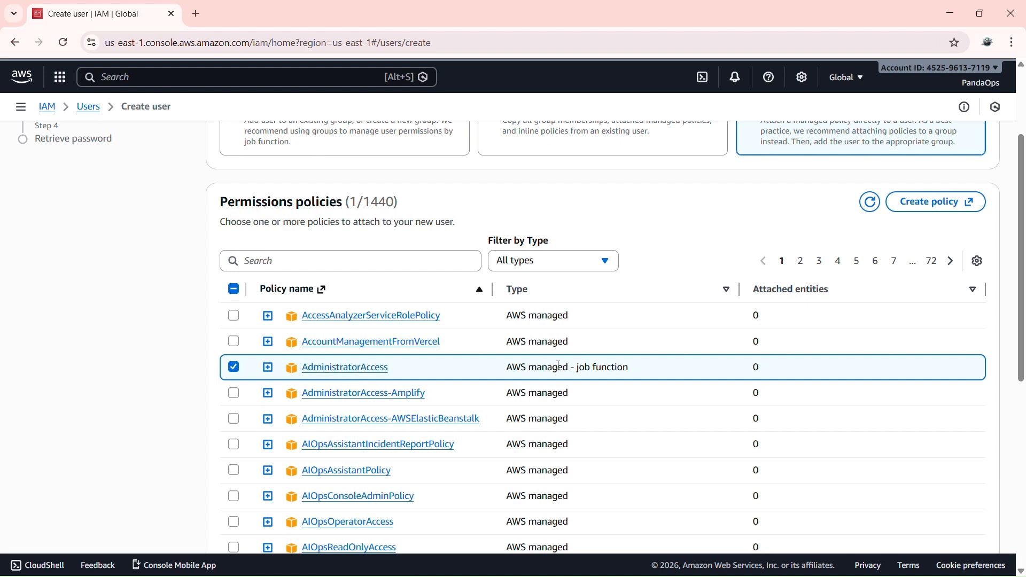
# Filter the permissions policies by AWS managed and by AWS managed - job function to compare the two types.
pyautogui.click(559, 261)
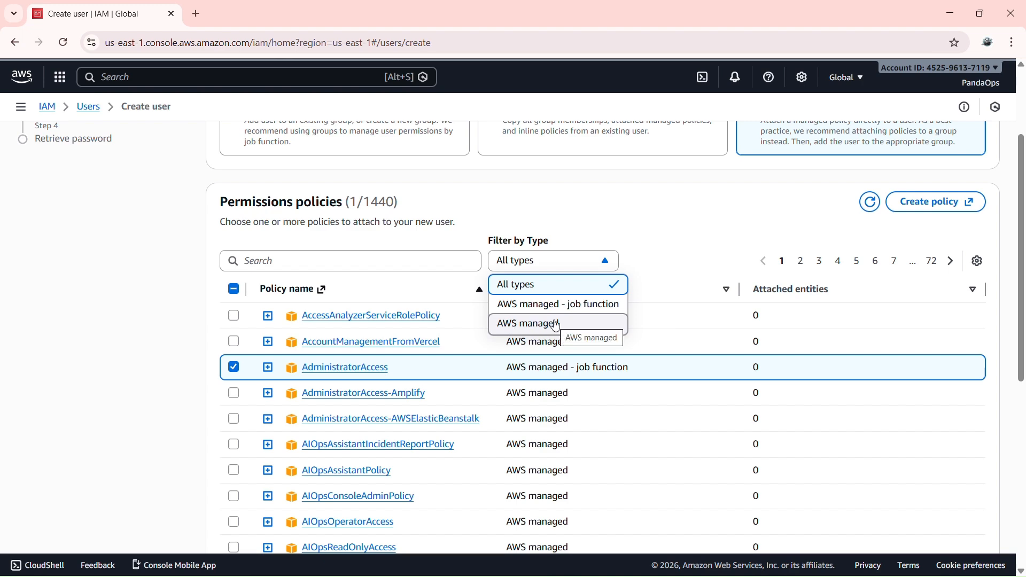
pyautogui.click(586, 221)
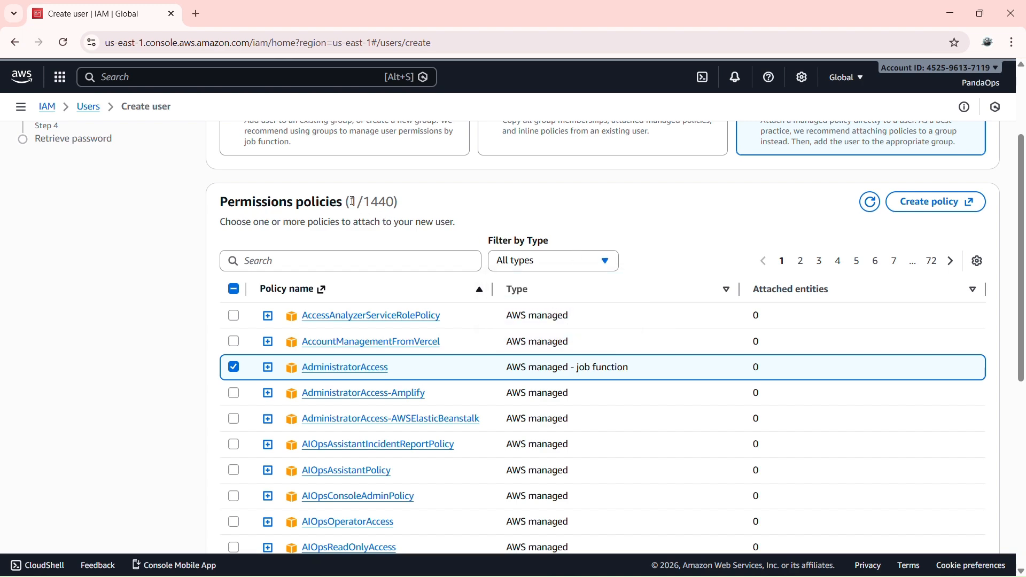
pyautogui.click(552, 261)
pyautogui.click(543, 318)
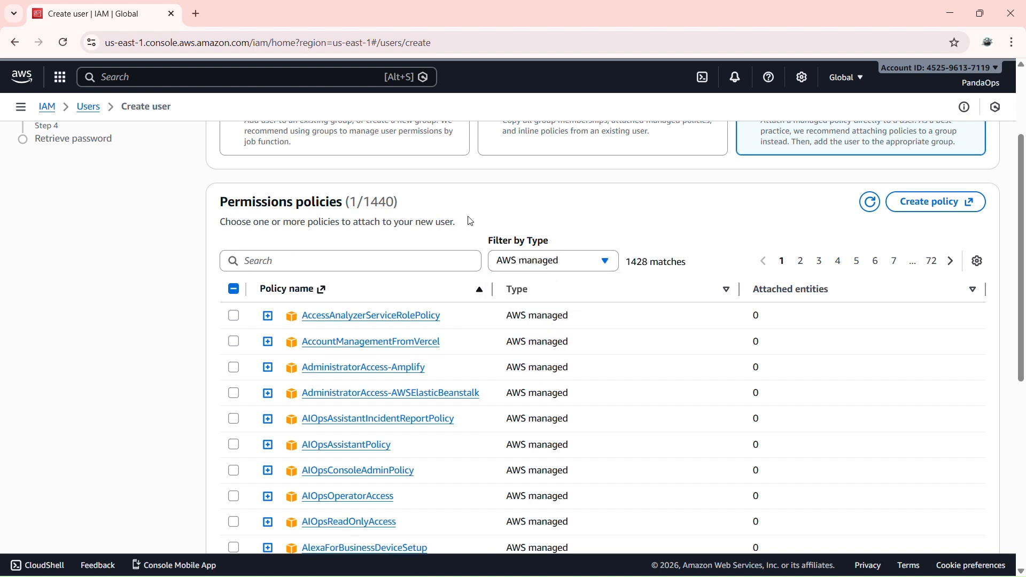
pyautogui.moveTo(627, 269); pyautogui.dragTo(647, 263)
pyautogui.click(607, 262)
pyautogui.click(557, 309)
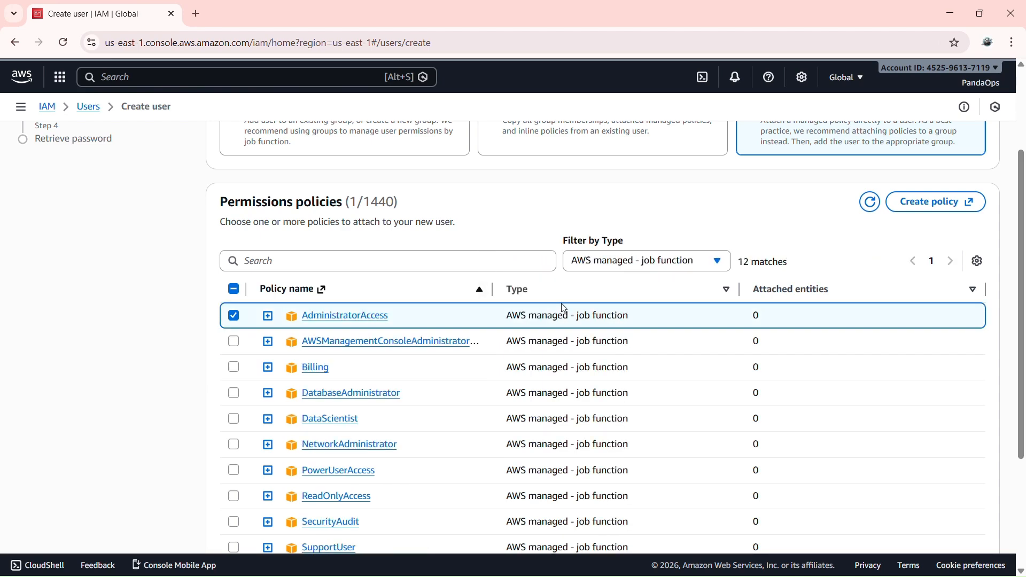
pyautogui.moveTo(740, 261); pyautogui.dragTo(793, 265)
pyautogui.click(793, 265)
pyautogui.scroll(-3, 785, 267)
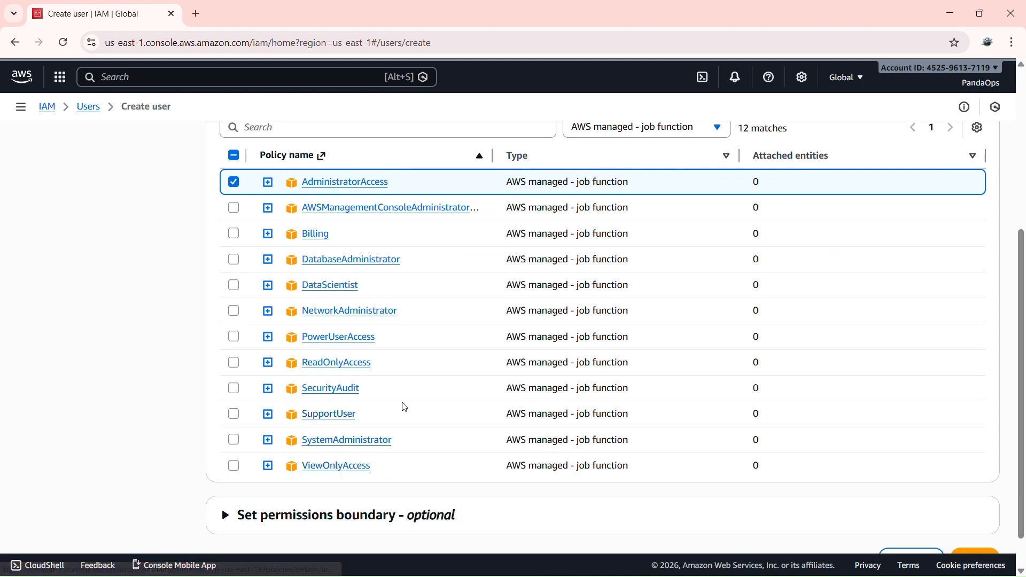
# Preview the JSON of the ReadOnlyAccess policy without selecting it, and continue to the user's review stage.
pyautogui.click(268, 362)
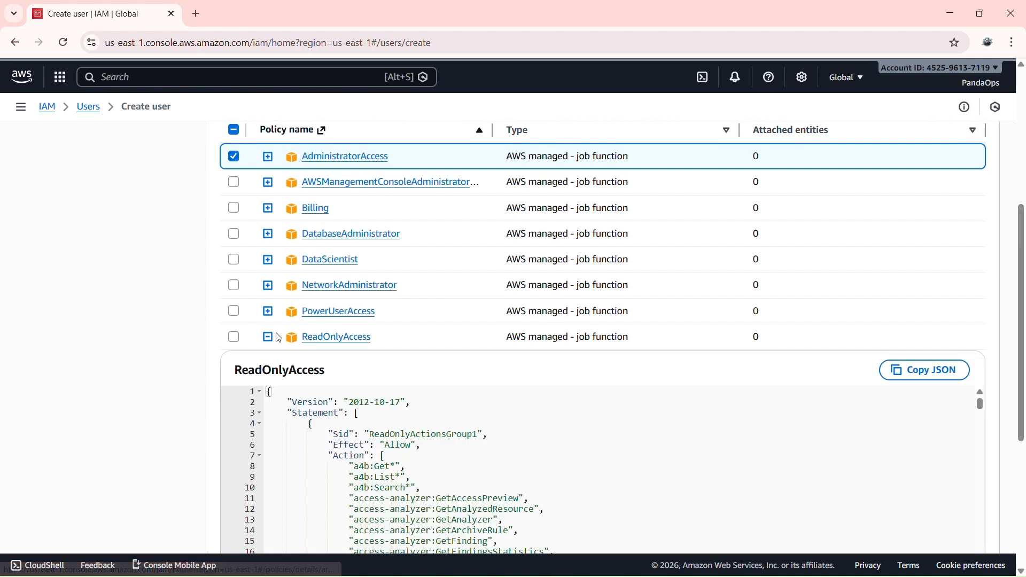
pyautogui.click(268, 337)
pyautogui.scroll(5, 269, 342)
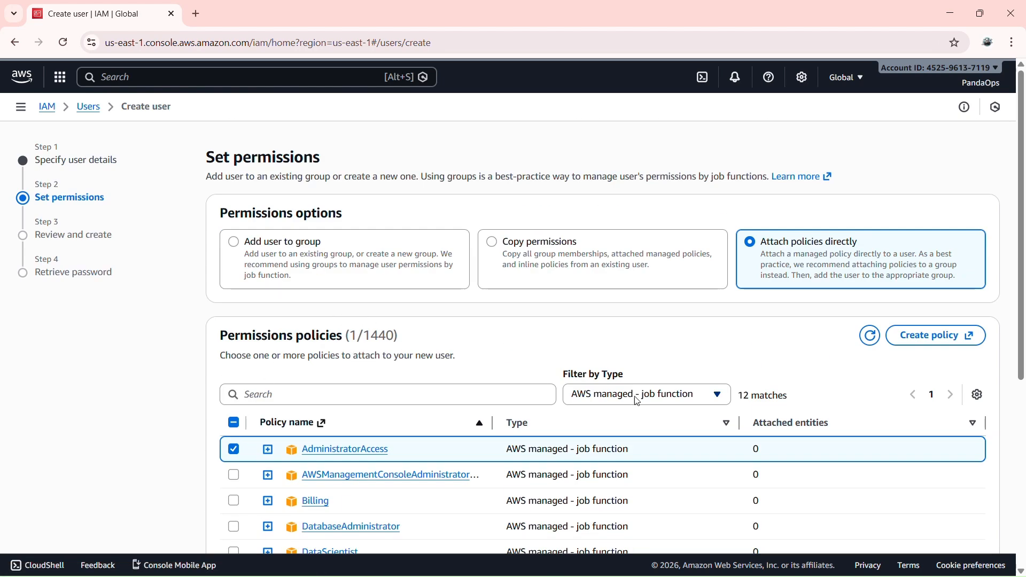
pyautogui.scroll(-3, 374, 347)
pyautogui.scroll(-4, 427, 342)
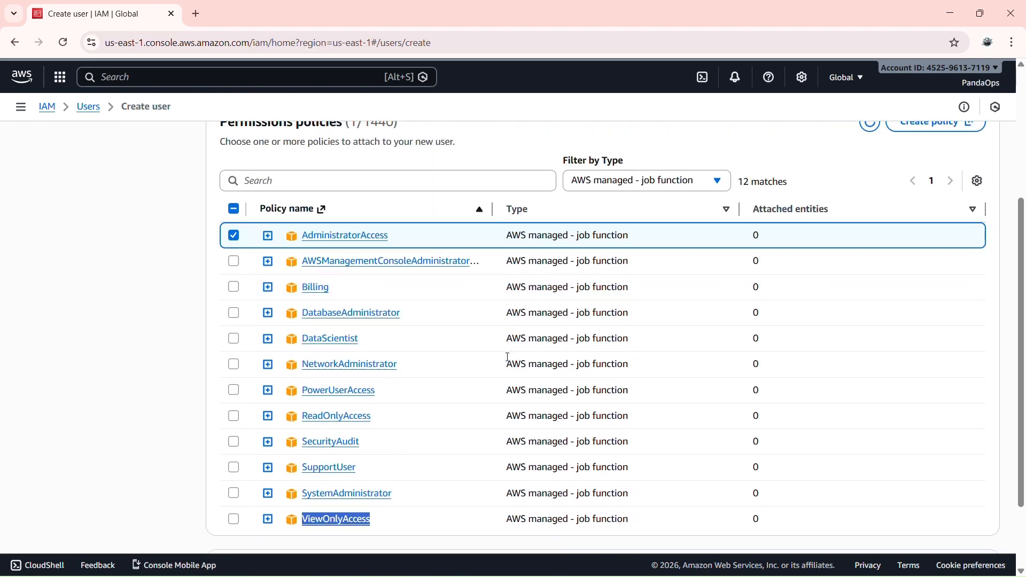
pyautogui.click(968, 528)
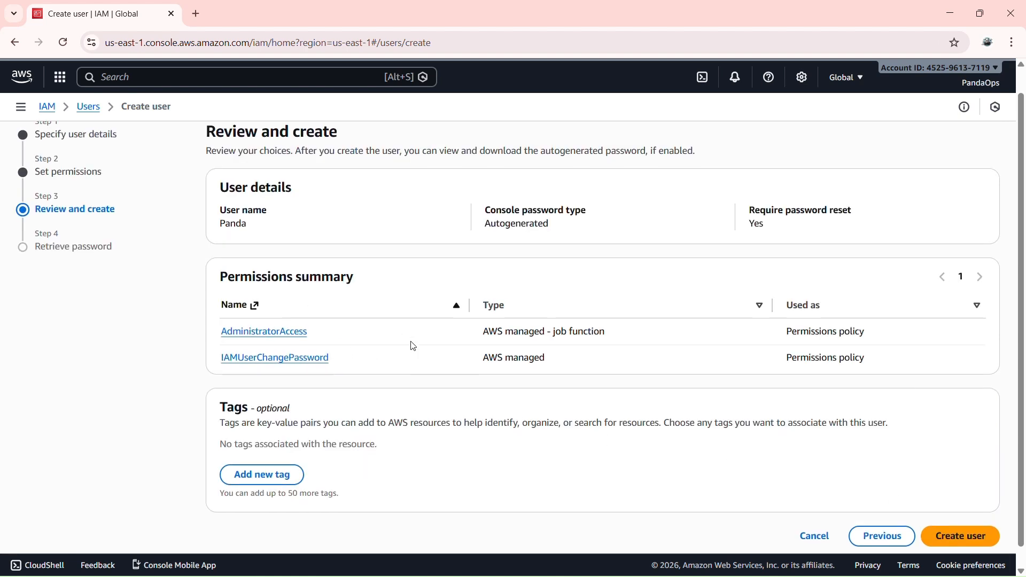
# Review the new user's name, console password type, password reset requirement and attached permissions policies.
pyautogui.scroll(1, 412, 346)
pyautogui.scroll(-1, 413, 346)
pyautogui.scroll(1, 412, 345)
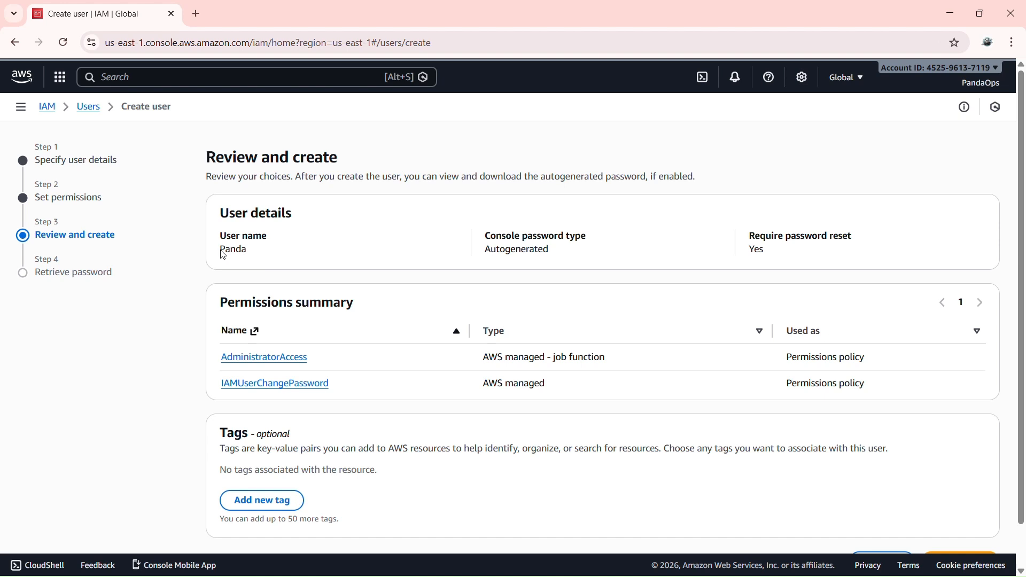
pyautogui.moveTo(220, 255); pyautogui.dragTo(258, 255)
pyautogui.click(322, 260)
pyautogui.moveTo(485, 252); pyautogui.dragTo(664, 252)
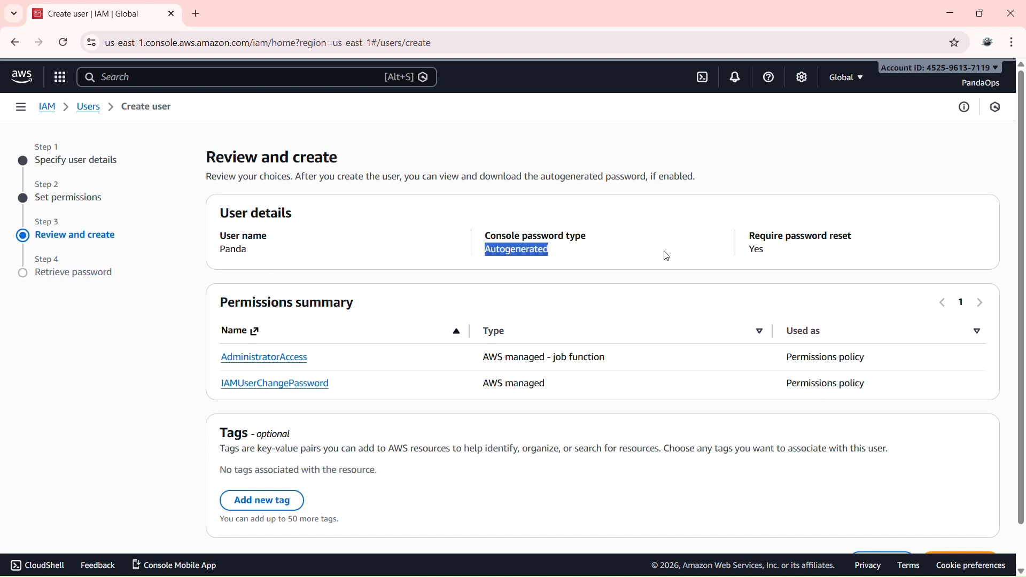
pyautogui.click(664, 252)
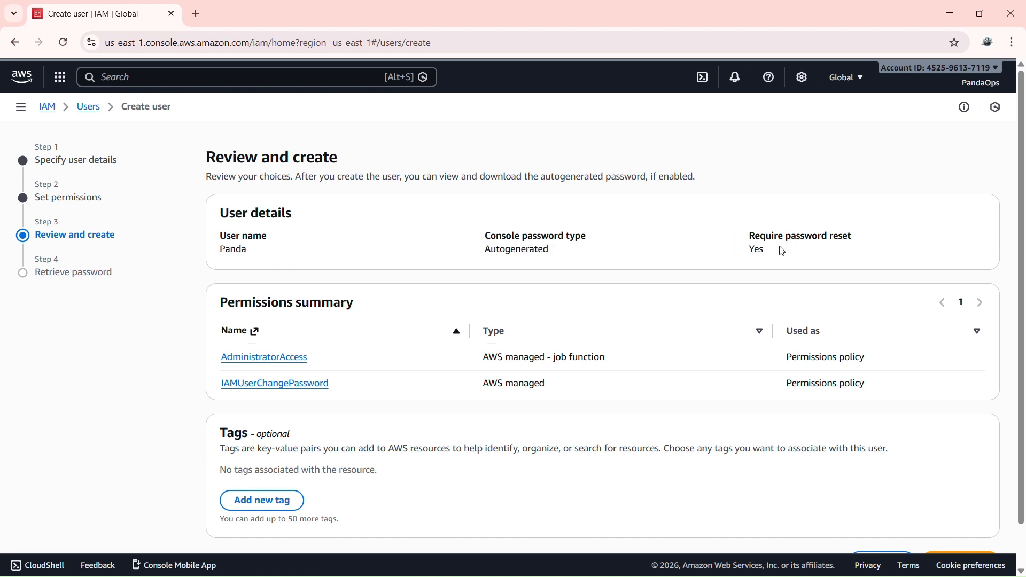
pyautogui.moveTo(749, 249); pyautogui.dragTo(793, 258)
pyautogui.click(792, 259)
pyautogui.scroll(-2, 761, 286)
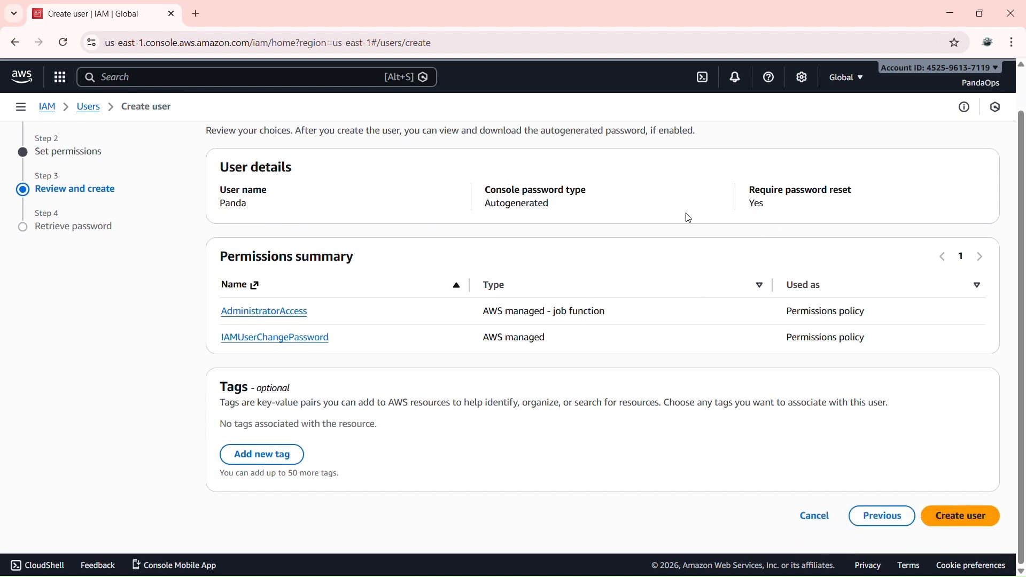
pyautogui.moveTo(216, 313); pyautogui.dragTo(316, 313)
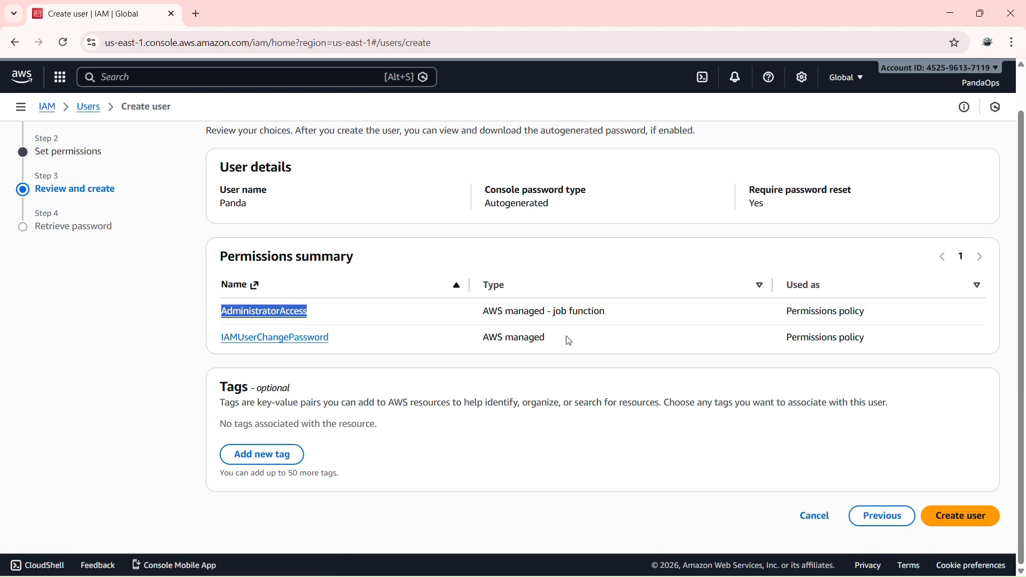
pyautogui.moveTo(483, 204); pyautogui.dragTo(565, 227)
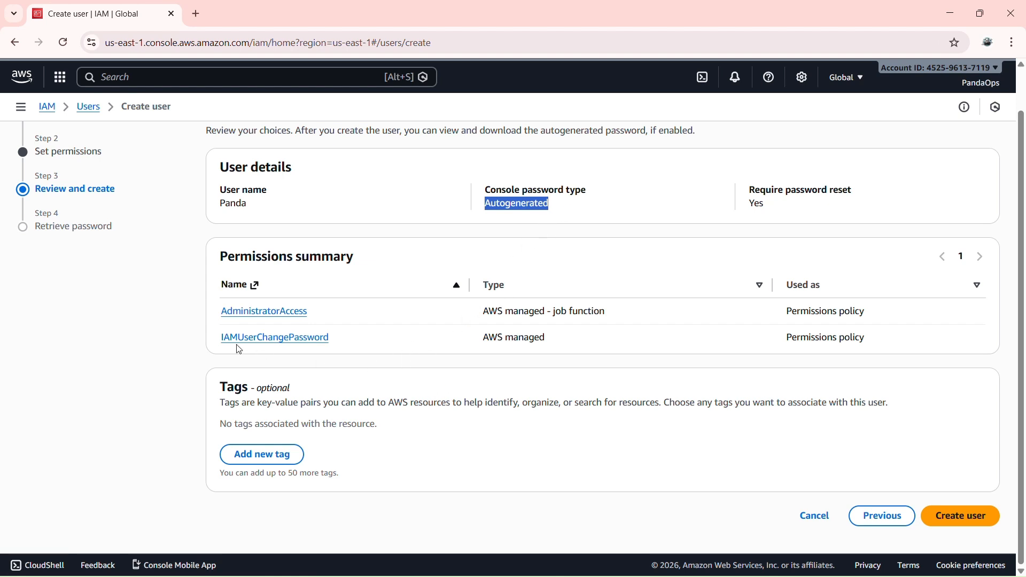
pyautogui.moveTo(219, 345); pyautogui.dragTo(344, 352)
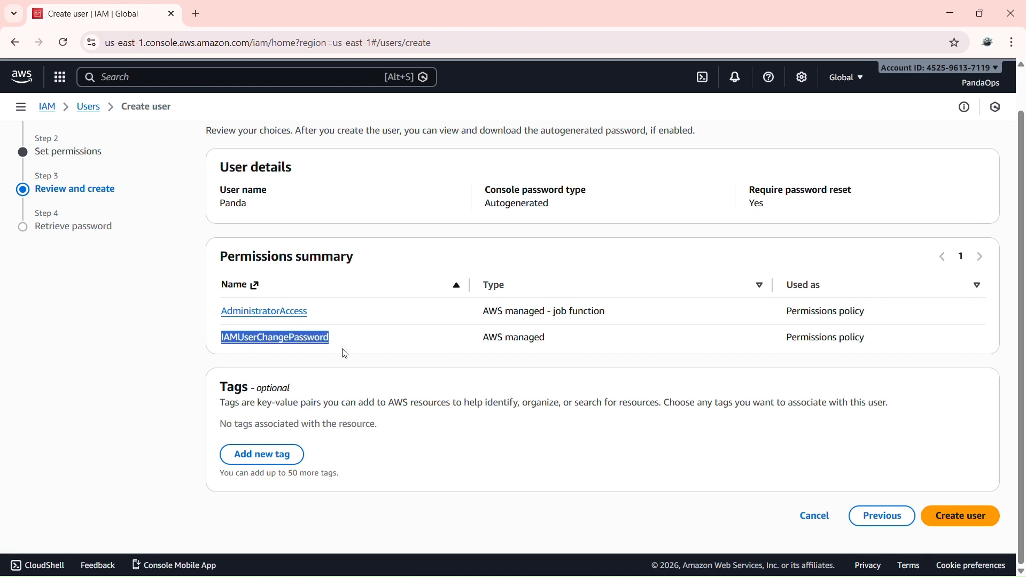
pyautogui.click(381, 347)
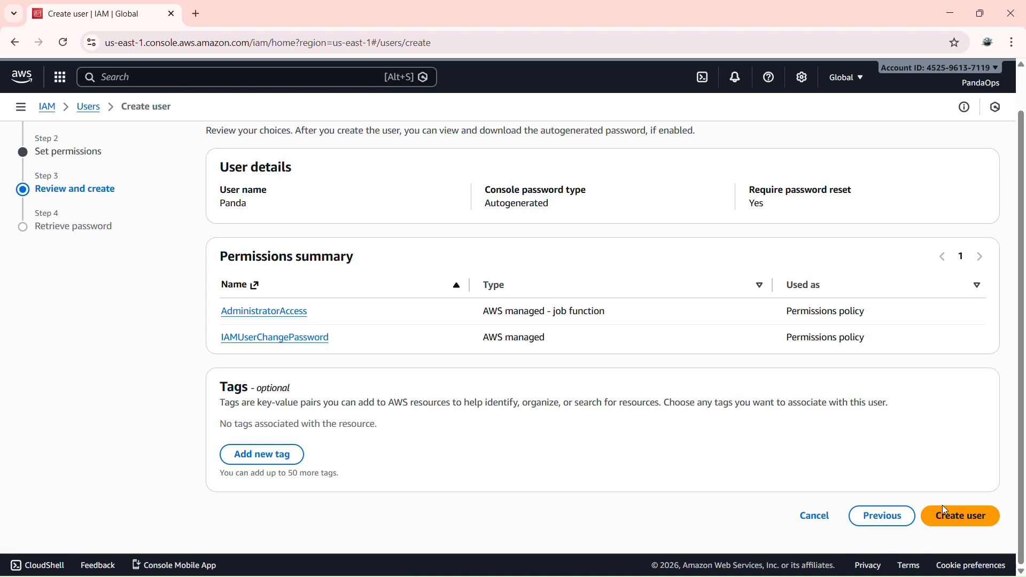
# Add a tag with key Project and value PandaOps to the user, and create the user.
pyautogui.click(277, 456)
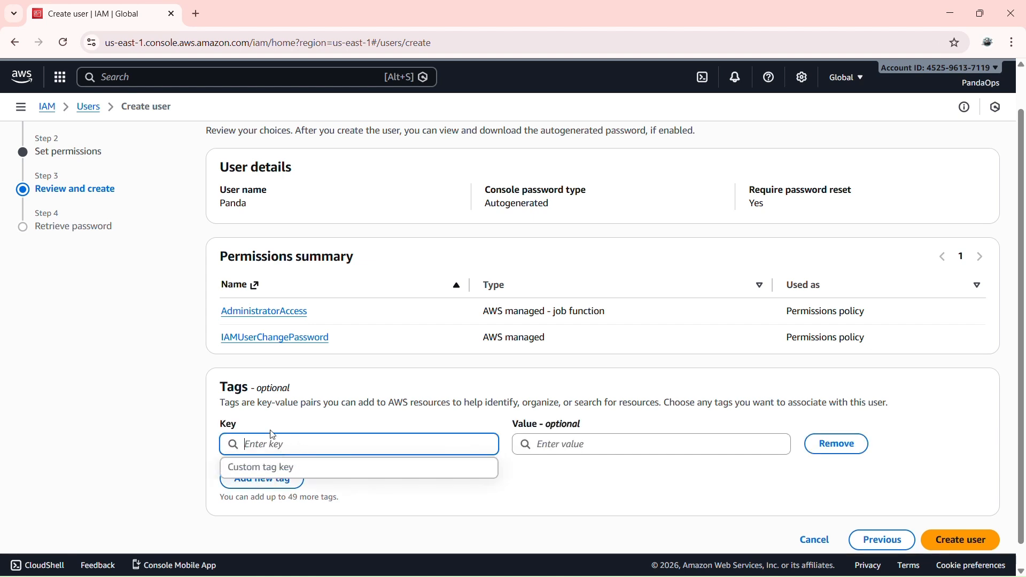
pyautogui.scroll(-1, 280, 398)
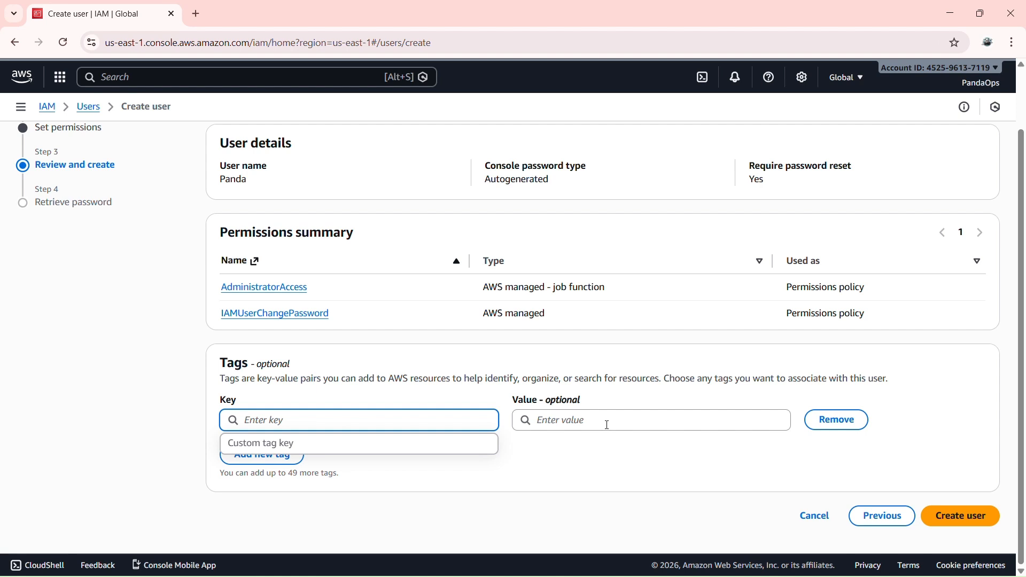
pyautogui.write('Name')
pyautogui.click(607, 425)
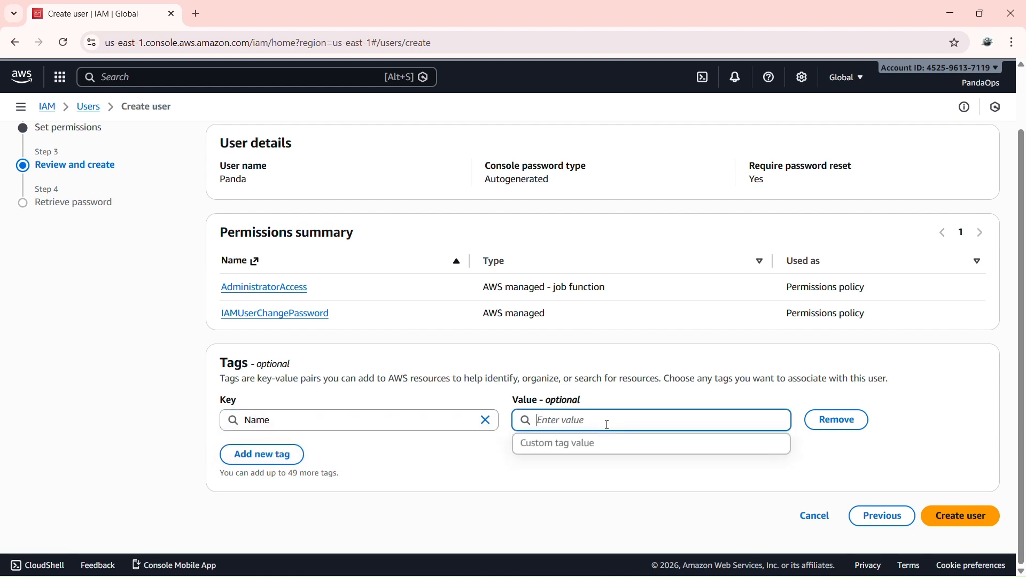
pyautogui.click(473, 415)
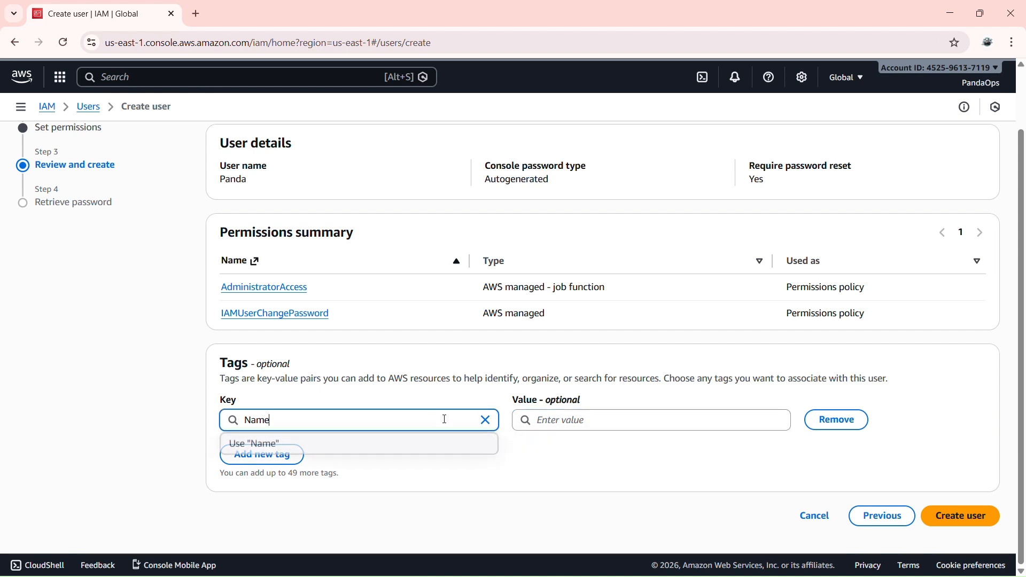
pyautogui.hotkey('ctrl', 'a')
pyautogui.write('Project')
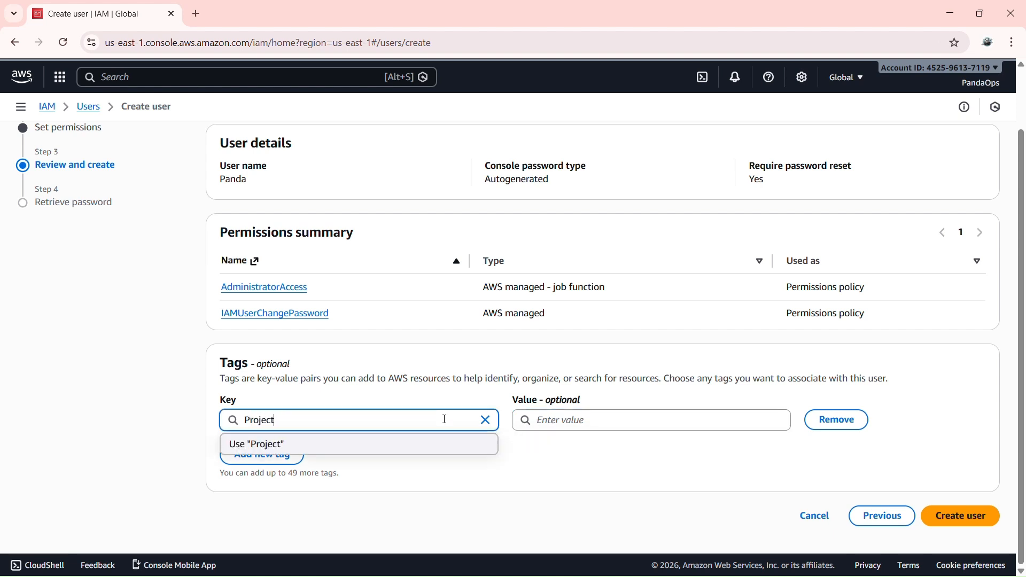
pyautogui.press('Tab')
pyautogui.press('Tab')
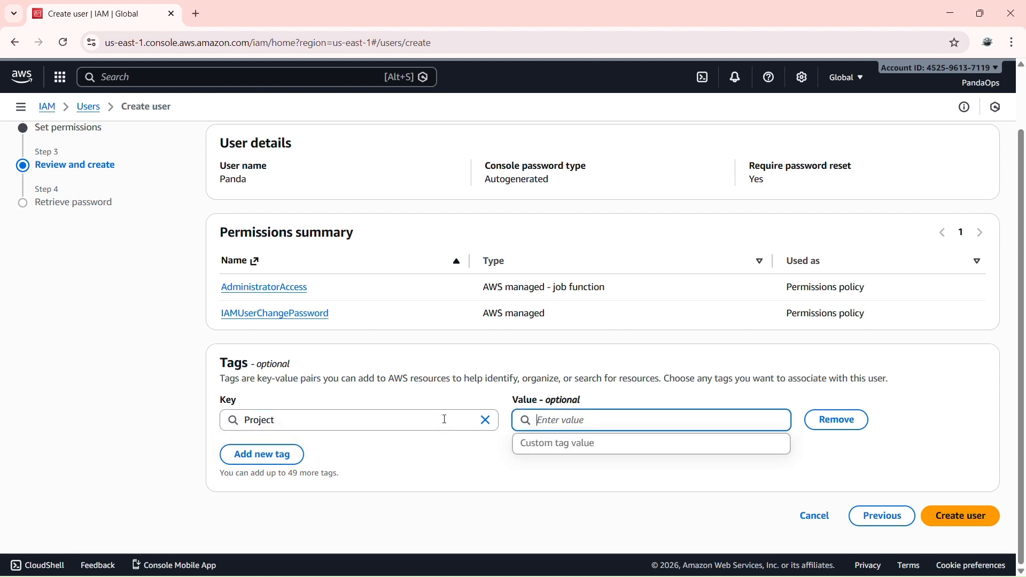
pyautogui.write('PandaOps')
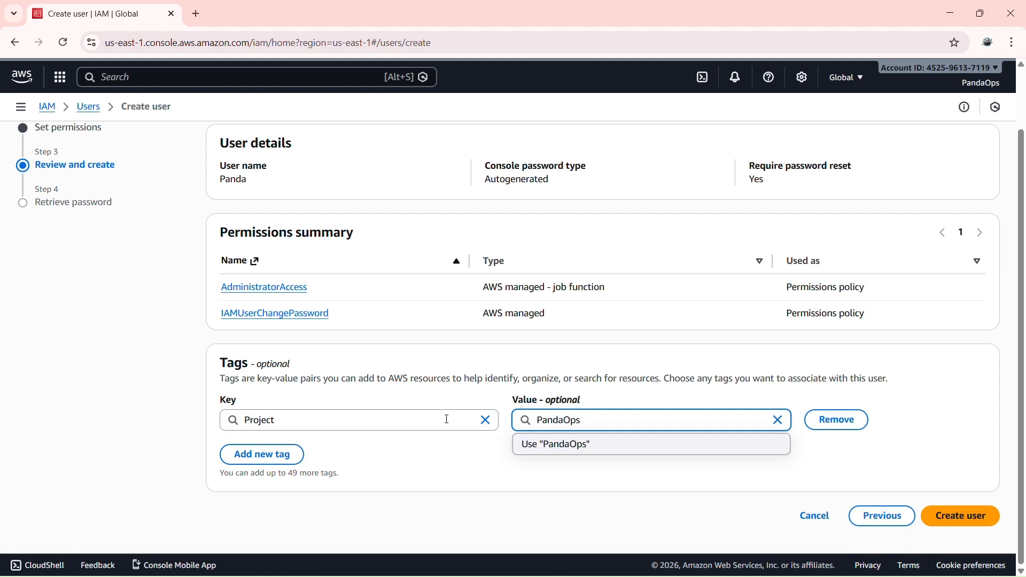
pyautogui.click(955, 515)
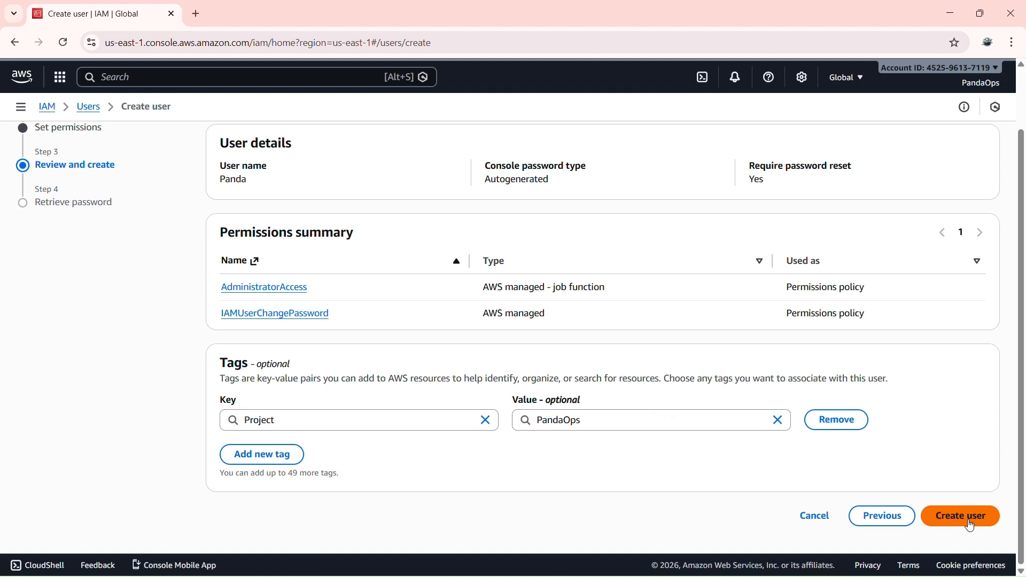
# Create the user Panda, then download its sign-in credentials as a CSV file and open it in Excel.
pyautogui.click(970, 526)
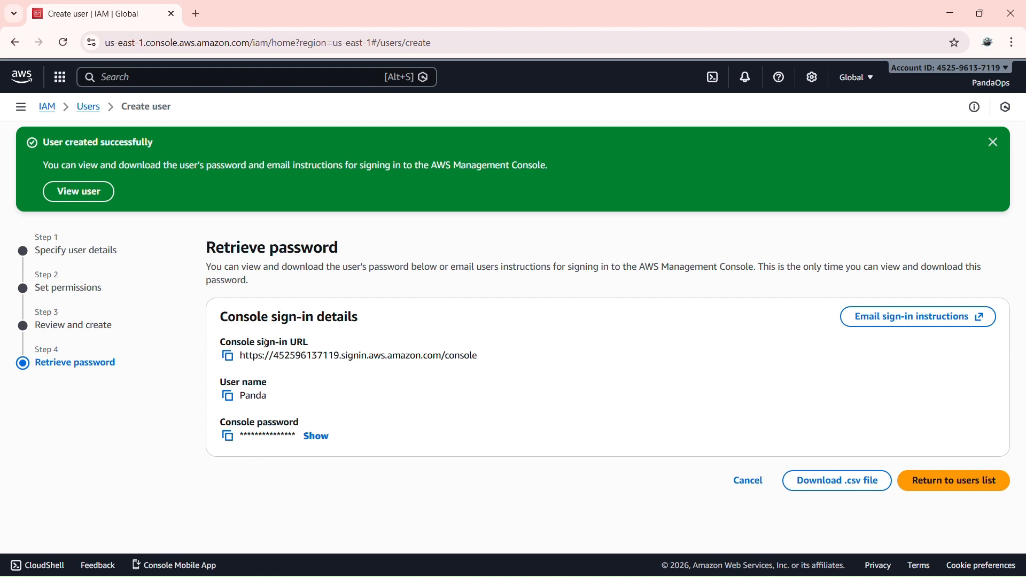
pyautogui.click(823, 487)
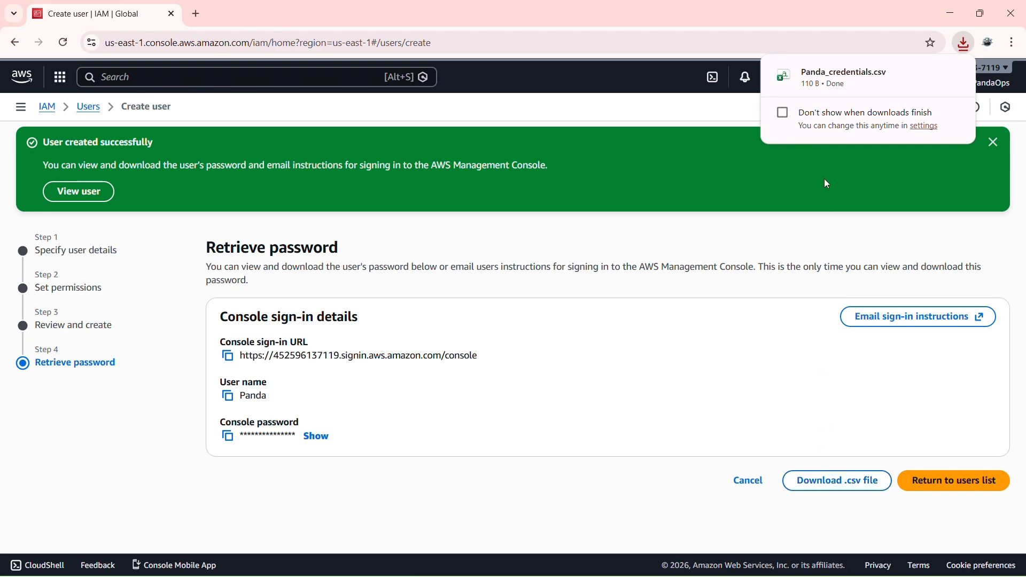
pyautogui.moveTo(859, 73)
pyautogui.click(879, 85)
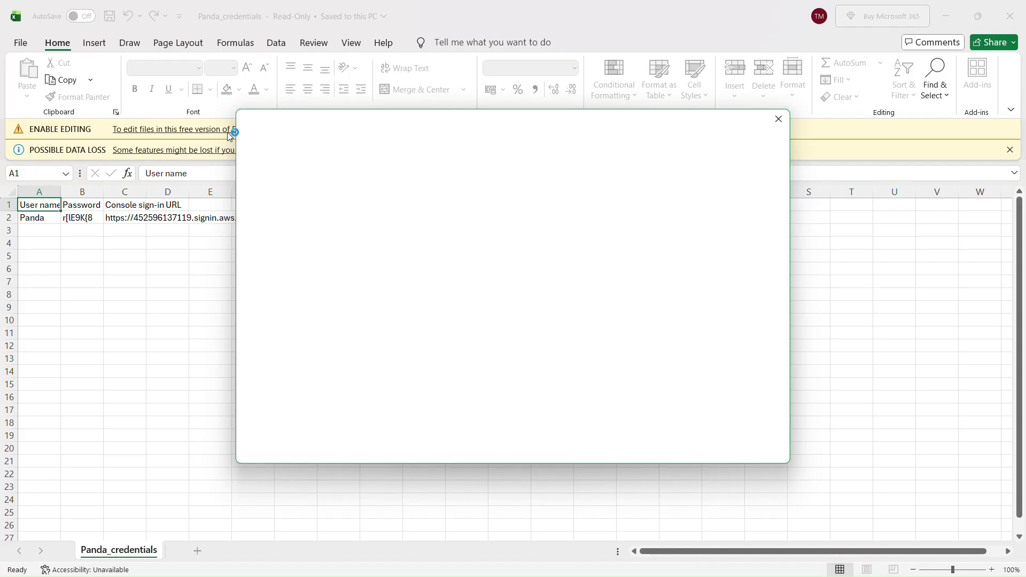
pyautogui.click(781, 118)
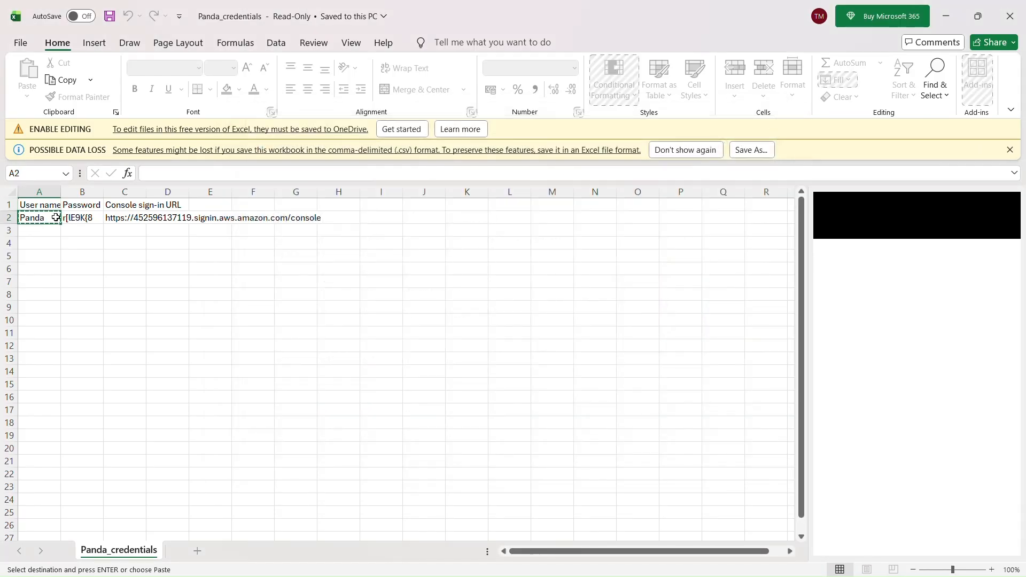
# Copy the user name from the credentials file into the IAM username field of the AWS sign-in page.
pyautogui.click(49, 219)
pyautogui.hotkey('ctrl', 'c')
pyautogui.hotkey('alt', 'Tab')
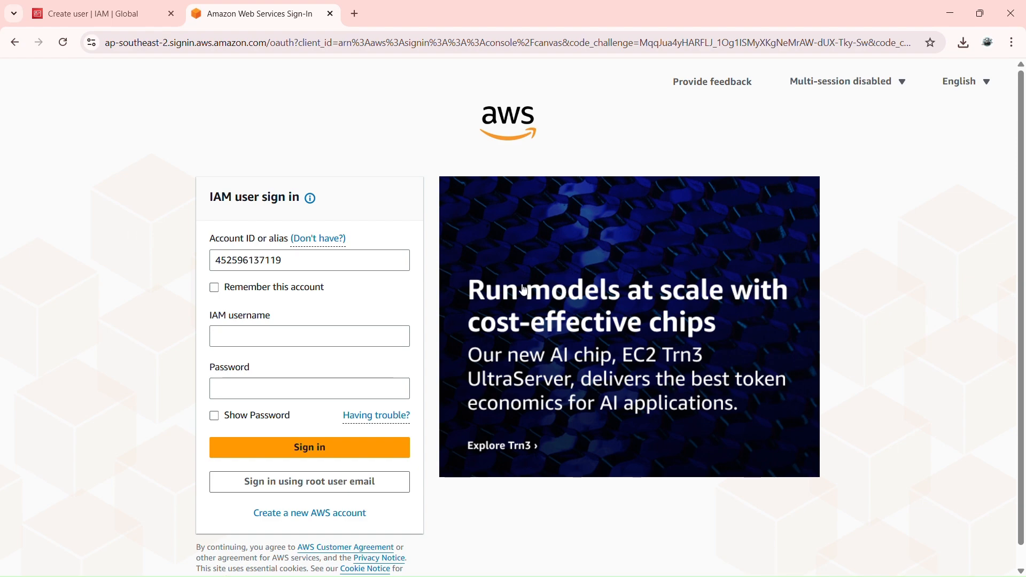
pyautogui.click(259, 336)
pyautogui.hotkey('ctrl', 'v')
pyautogui.click(289, 389)
# Copy the console password from the credentials file into the sign-in form, choose to remember the account, and sign in.
pyautogui.hotkey('alt', 'Tab')
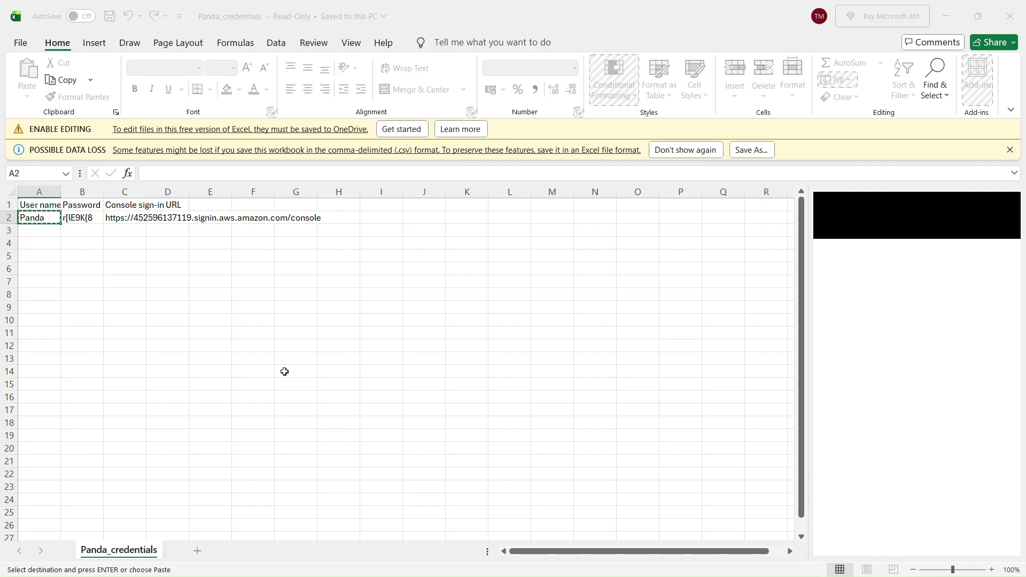
pyautogui.click(81, 218)
pyautogui.hotkey('ctrl', 'c')
pyautogui.hotkey('alt', 'Tab')
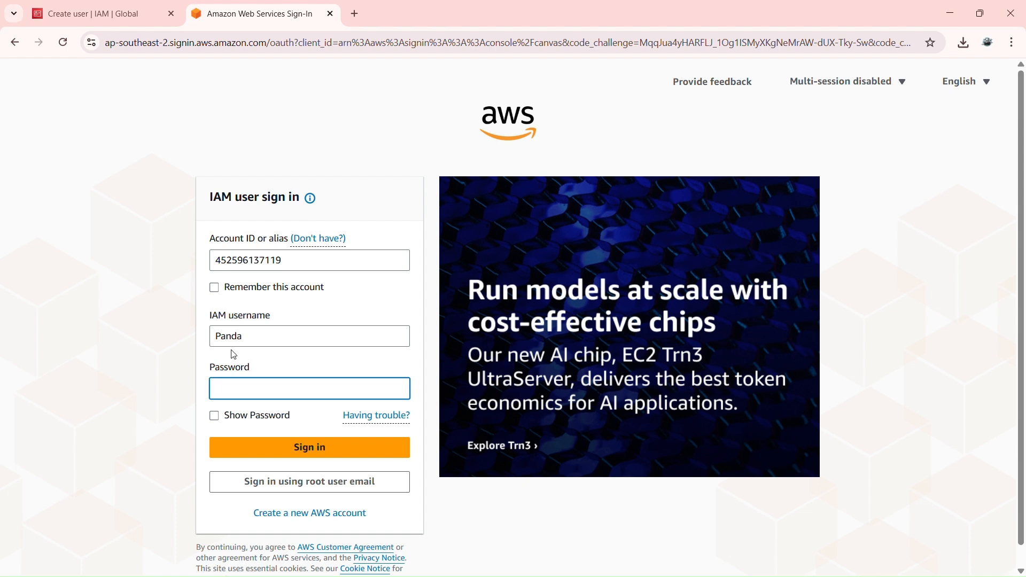
pyautogui.hotkey('ctrl', 'v')
pyautogui.click(213, 286)
pyautogui.click(319, 428)
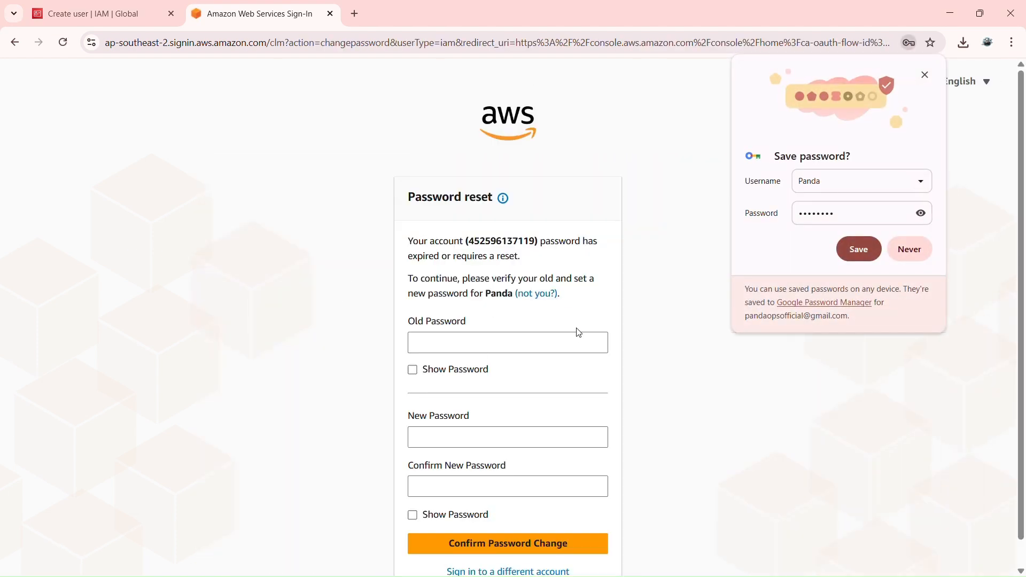
# Reset the IAM user's password by entering the old password and a new password with its confirmation, and submit the change.
pyautogui.scroll(-1, 577, 332)
pyautogui.click(483, 318)
pyautogui.hotkey('ctrl', 'v')
pyautogui.click(545, 410)
pyautogui.write('•••••••••••••••')
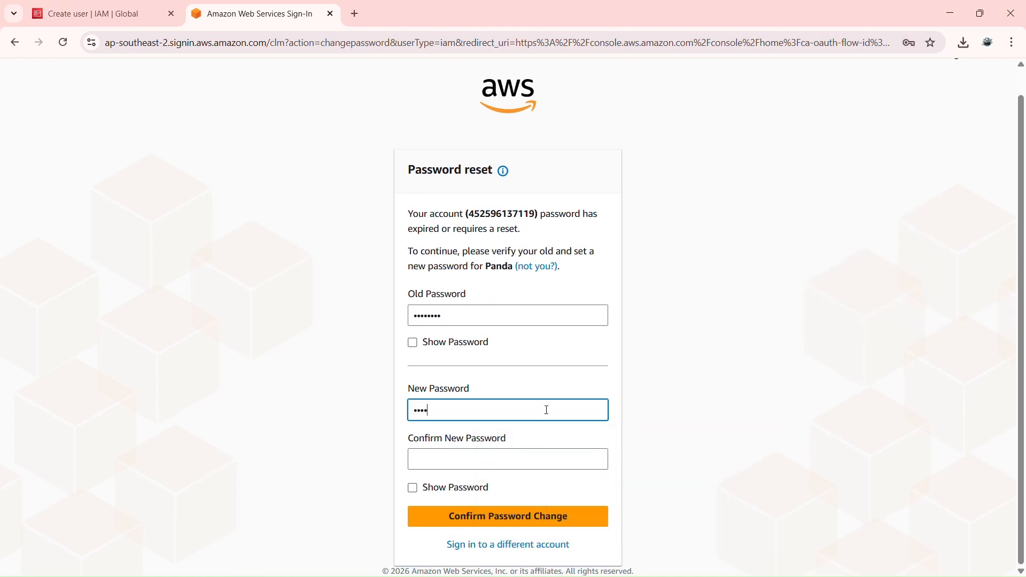
pyautogui.click(531, 452)
pyautogui.write('•••••••••••••••')
pyautogui.click(494, 519)
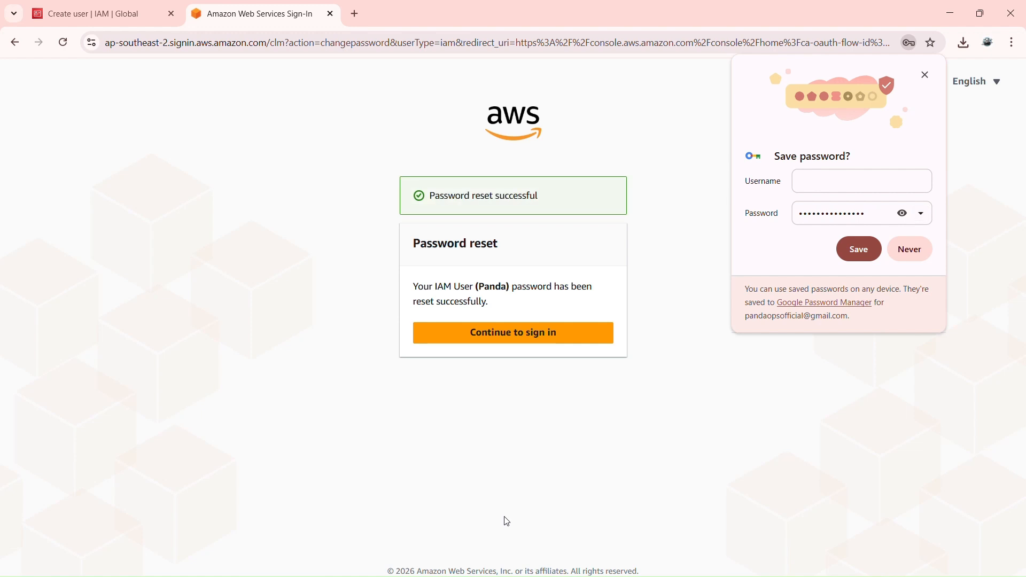
# Continue signing in to the AWS console as the IAM user, without saving the password in the browser, and view Console Home.
pyautogui.click(508, 330)
pyautogui.click(931, 77)
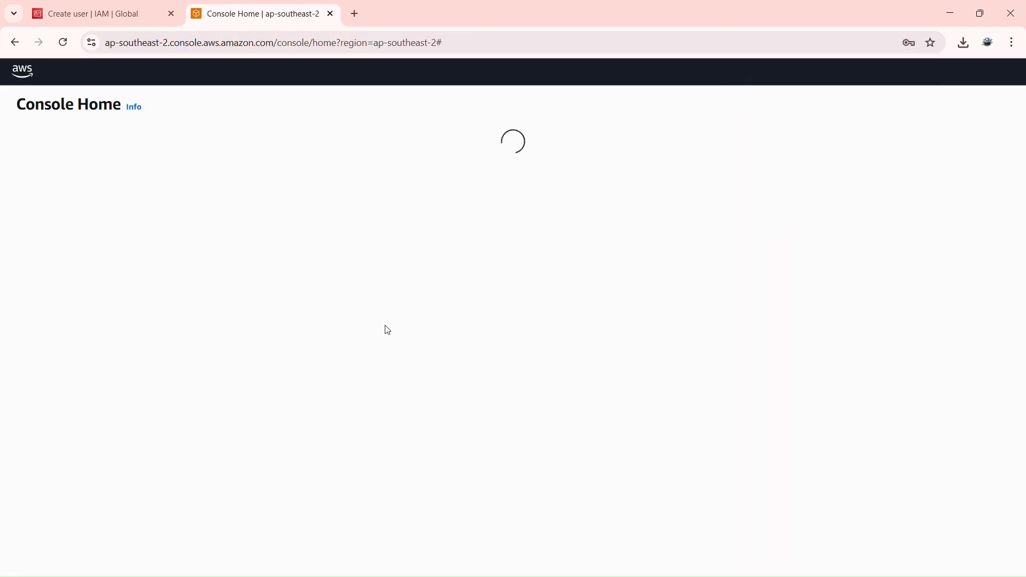
pyautogui.scroll(-4, 328, 296)
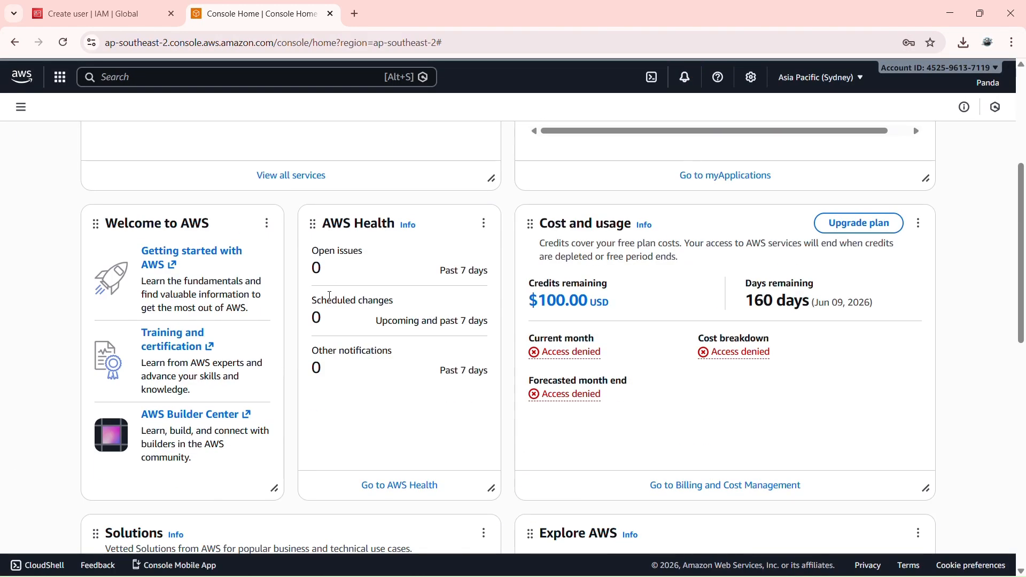